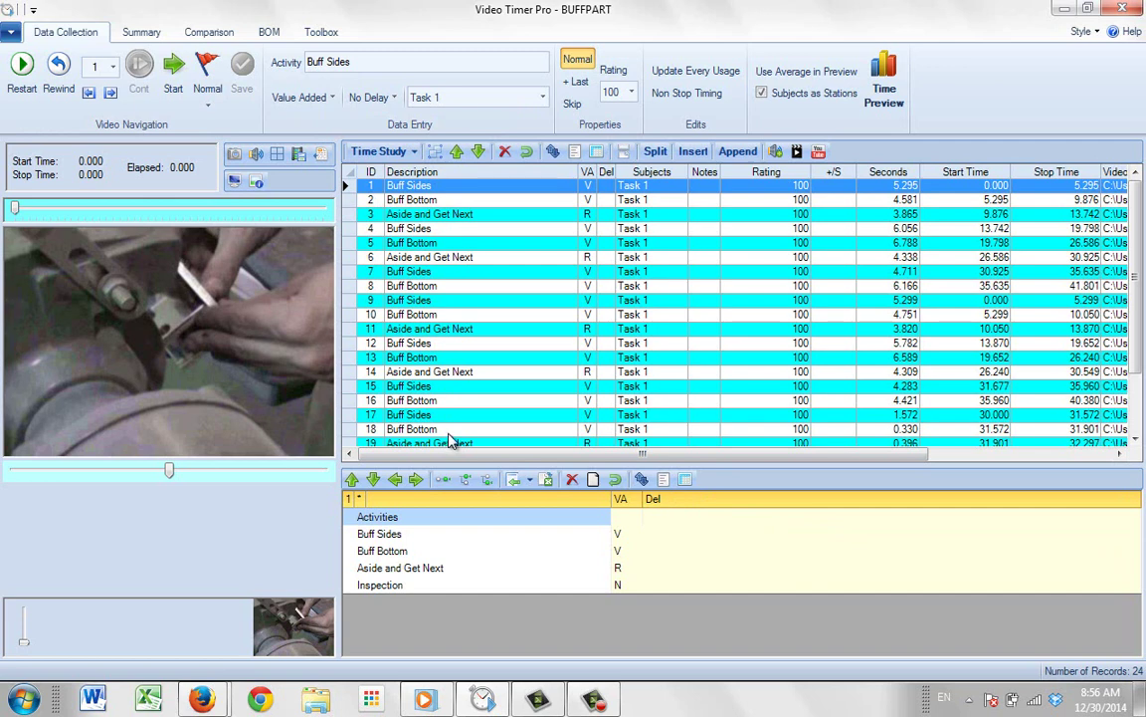
Switch the ribbon to the BOM tab.
left_click(271, 36)
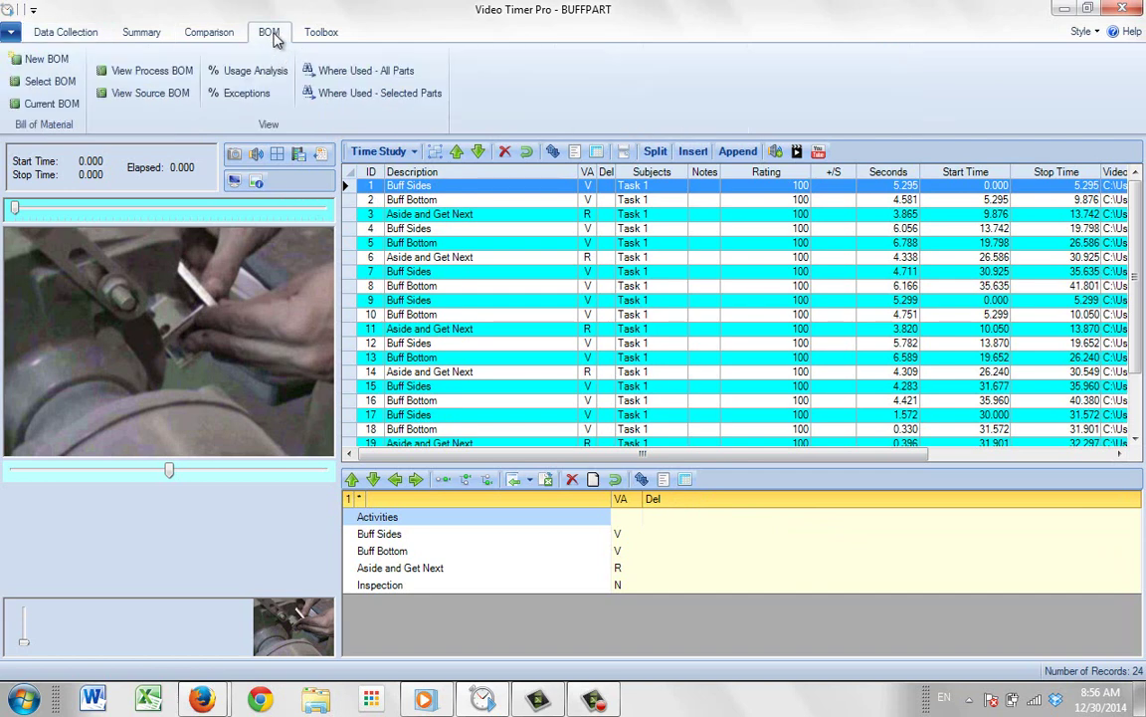
Create a new BOM file named 'Cast Part 1' in the Machine Shop folder.
left_click(36, 64)
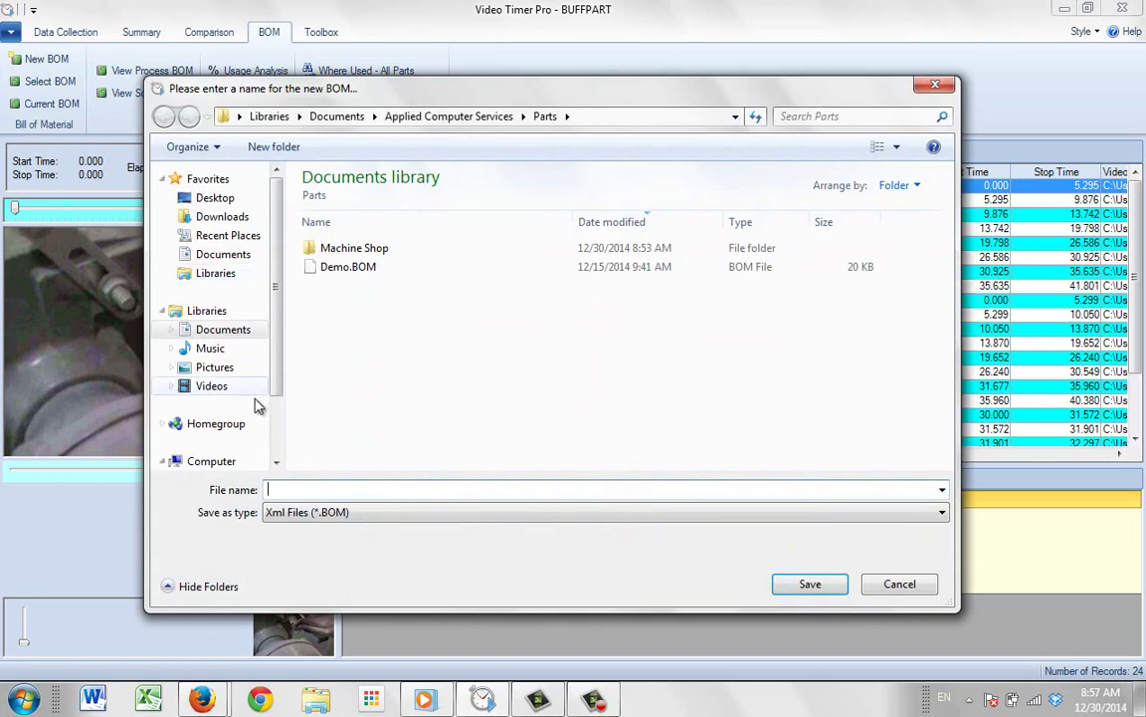
double_click(336, 251)
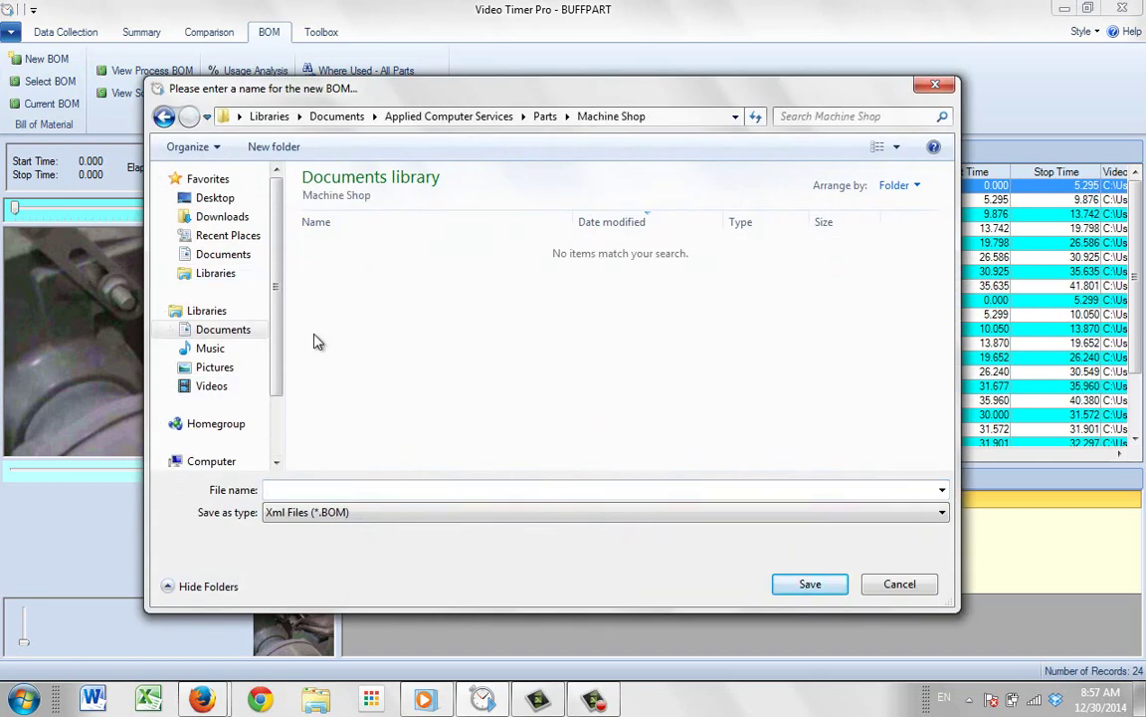
left_click(313, 484)
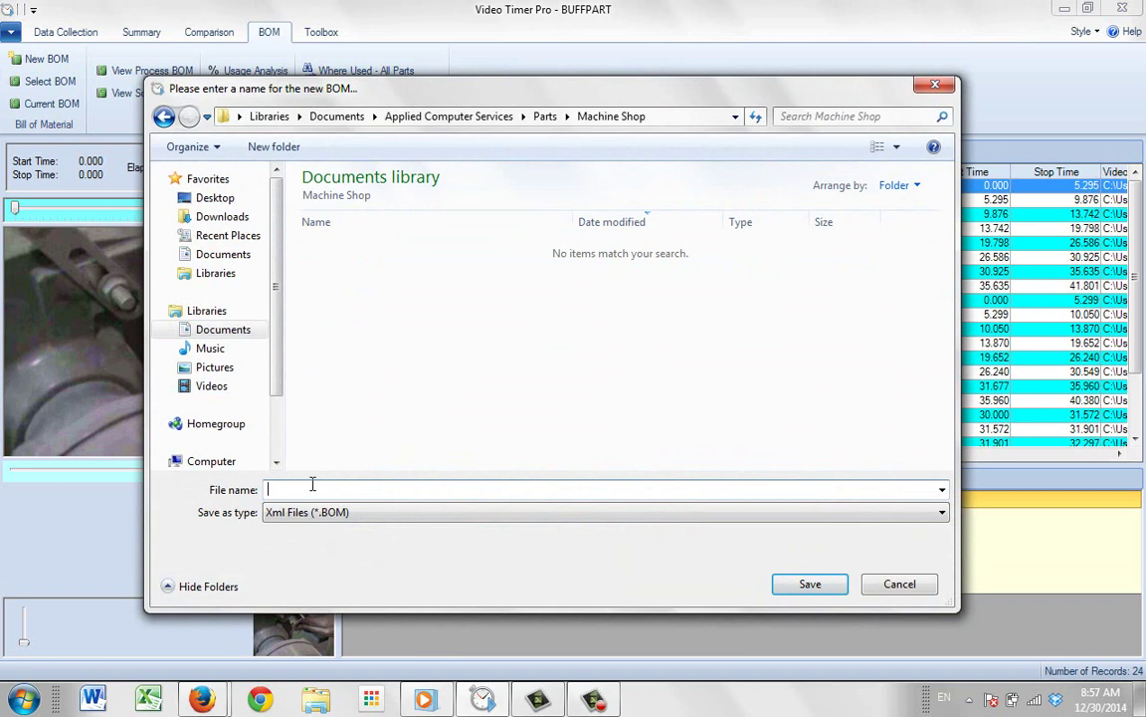
type("Cast Part 1")
left_click(814, 587)
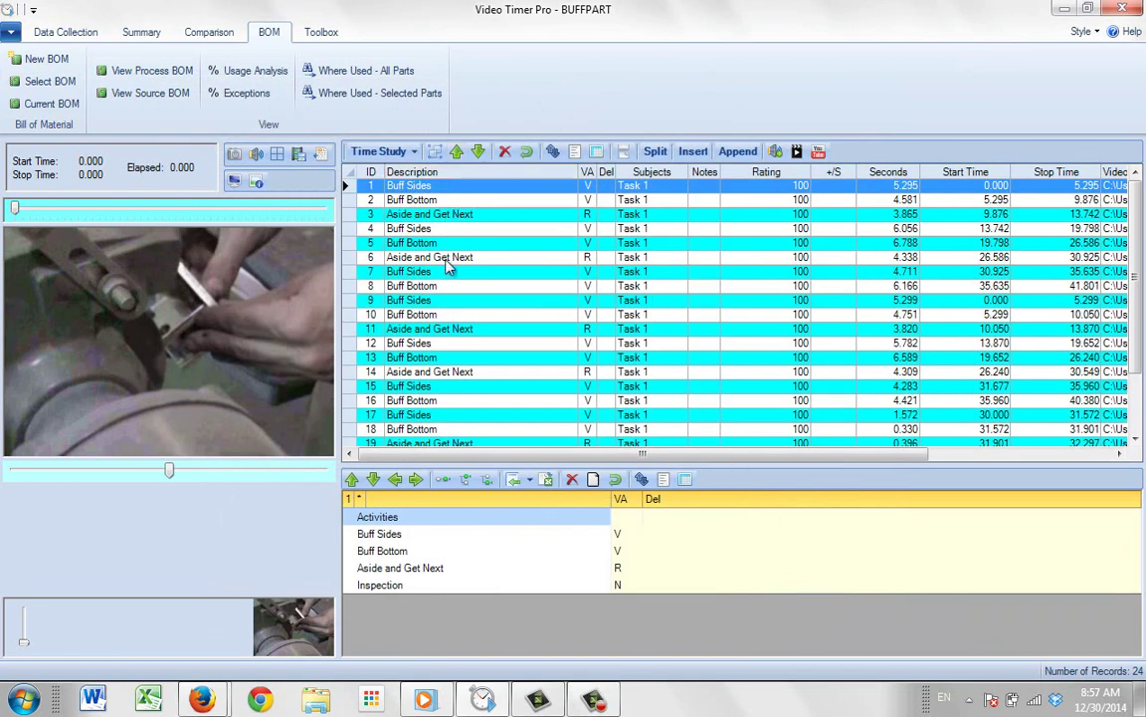
Open Add Parts from the first Buff Sides row and drag the window into clearer view.
double_click(443, 192)
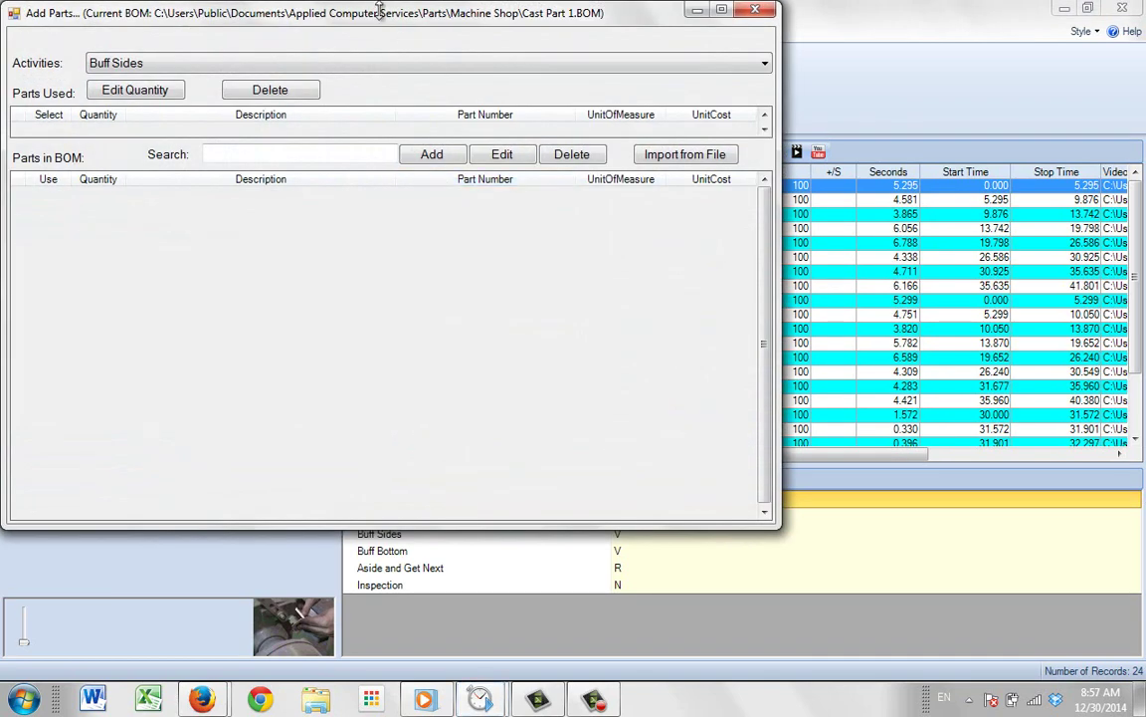
left_click_drag(380, 27, 601, 90)
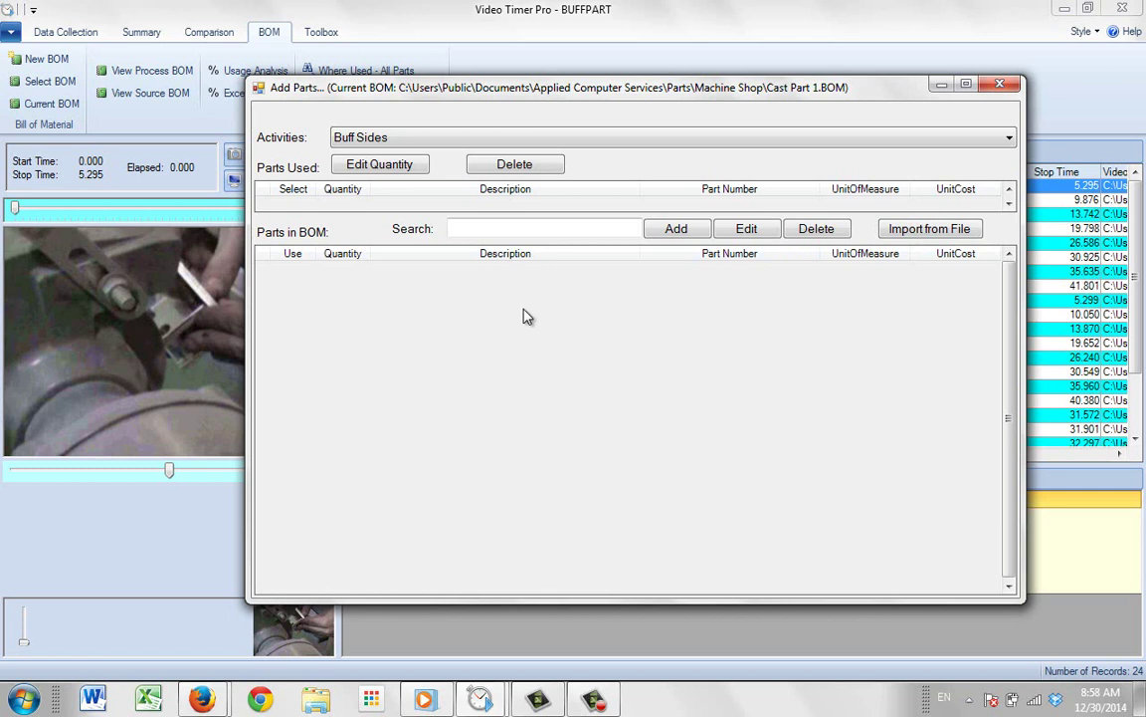
Add part 'Cast Part', number CST-100, quantity 18 Ea at unit cost 0.58.
left_click(676, 229)
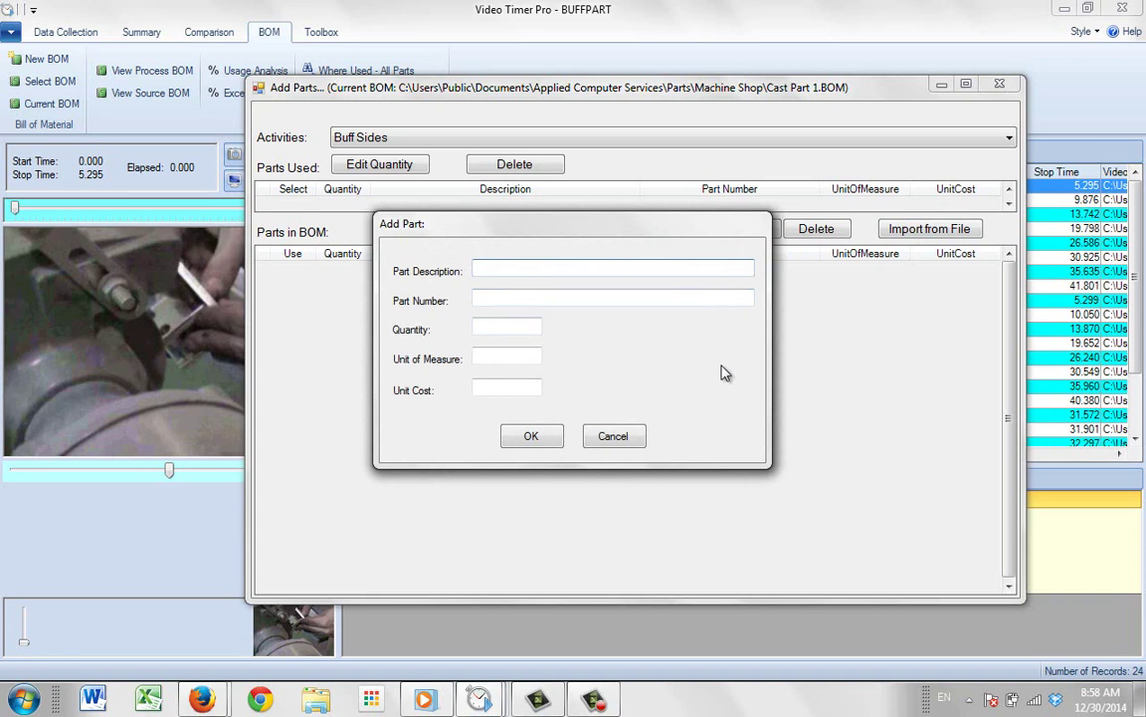
type("Cas")
type("t")
key("BackSpace")
type("st Part")
left_click(537, 299)
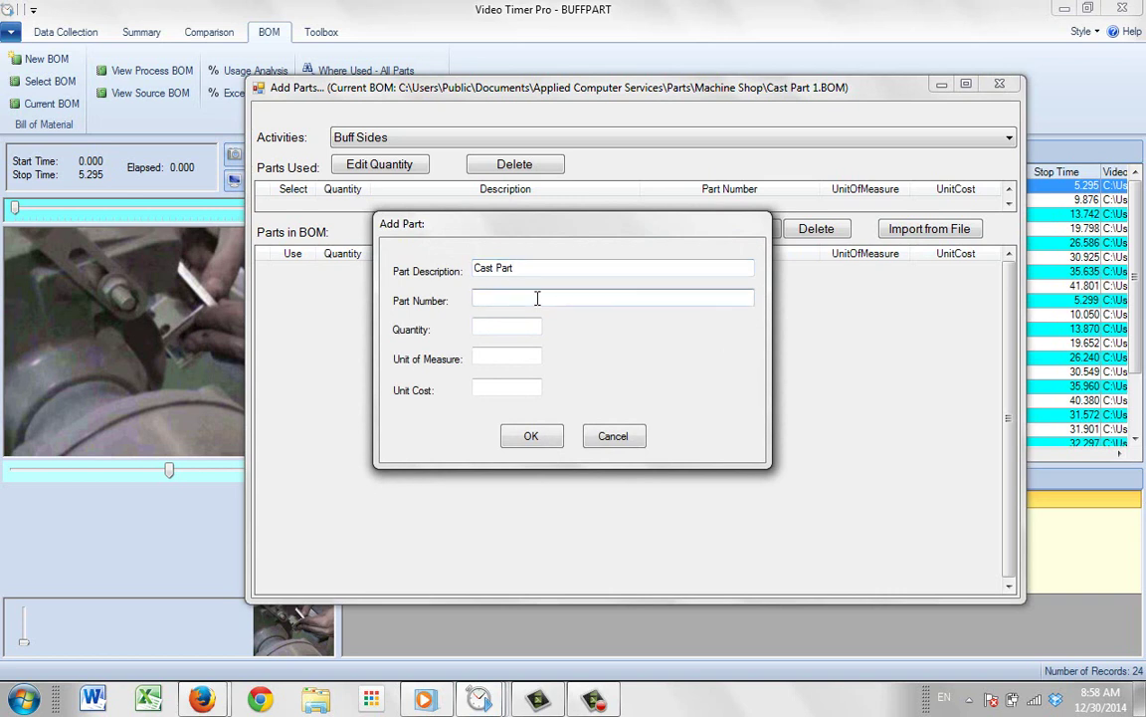
type("CST-100")
left_click(532, 326)
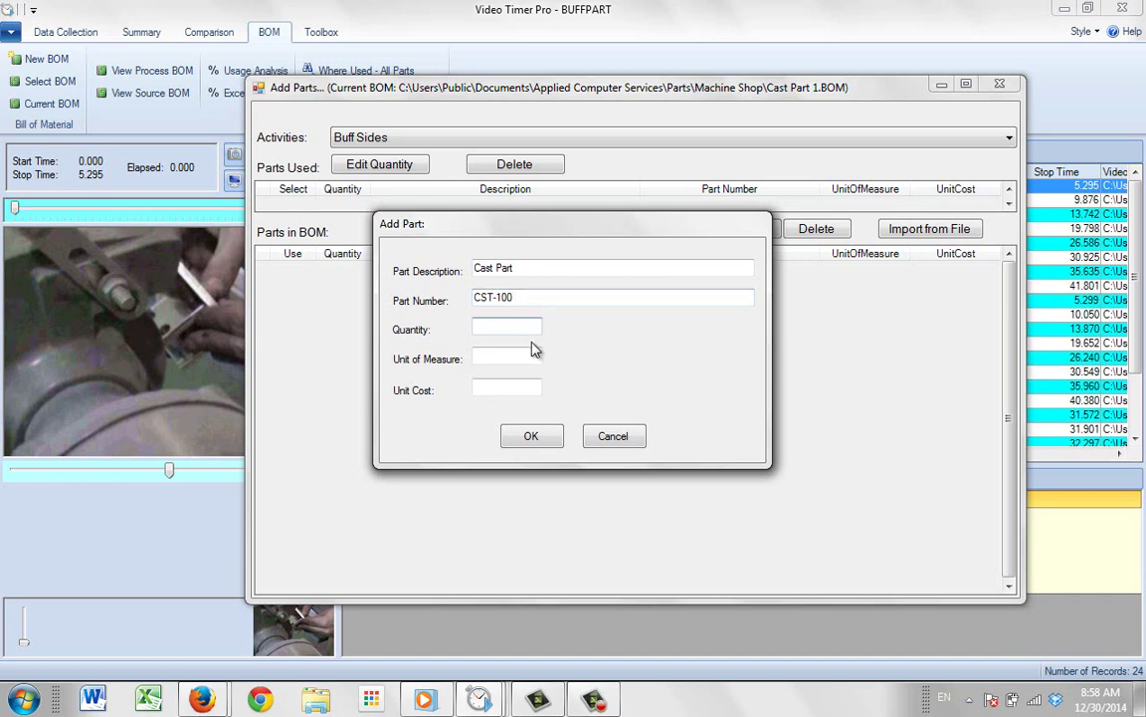
type("18")
left_click(518, 353)
type("Ea")
left_click(487, 387)
type("0.58")
left_click(532, 435)
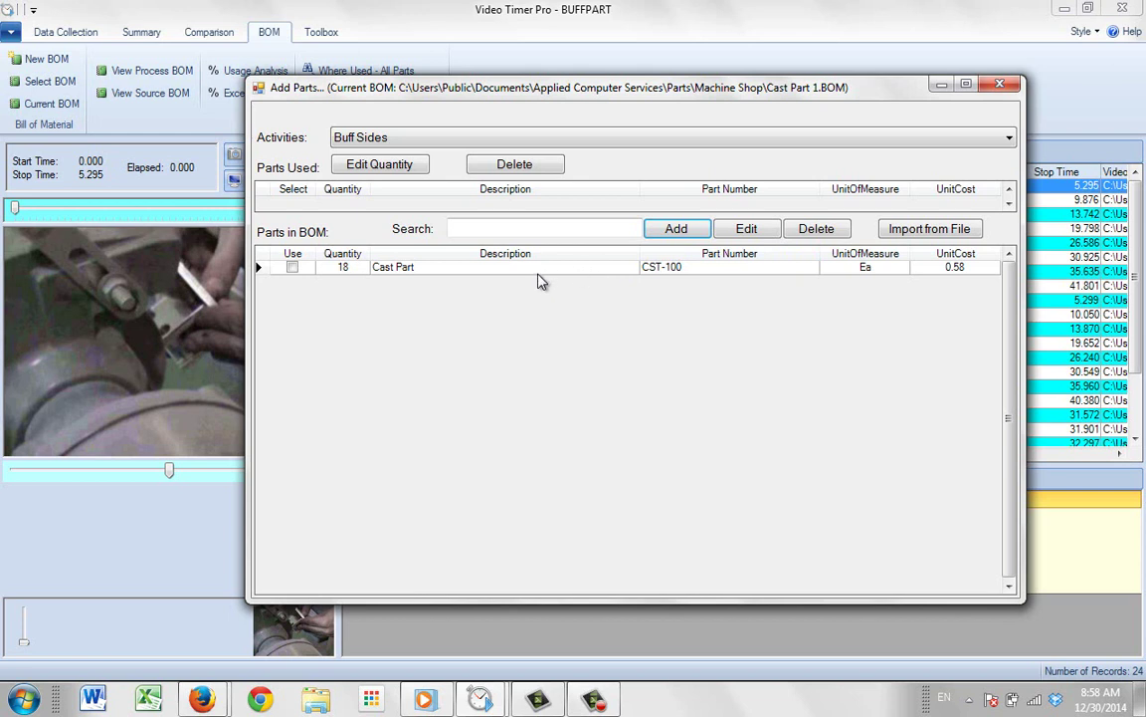
Add part 'Brush', number BR-123, quantity 1 Ea at unit cost 1.58.
left_click(667, 231)
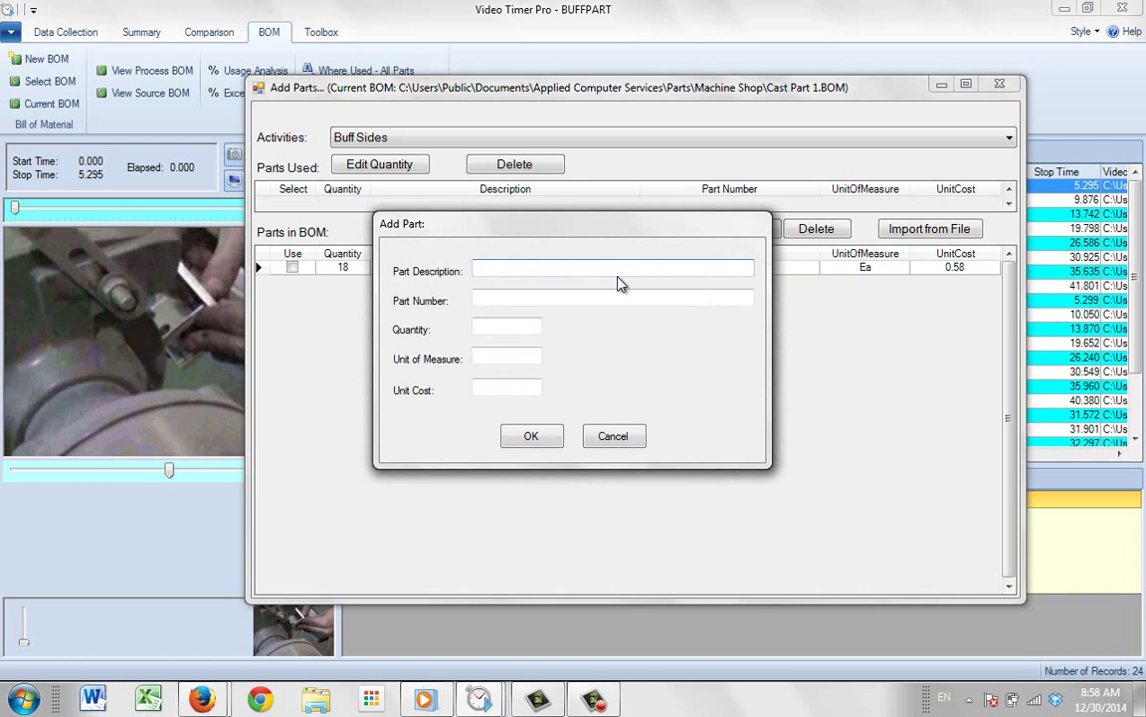
type("Brush")
left_click(517, 301)
type("BR")
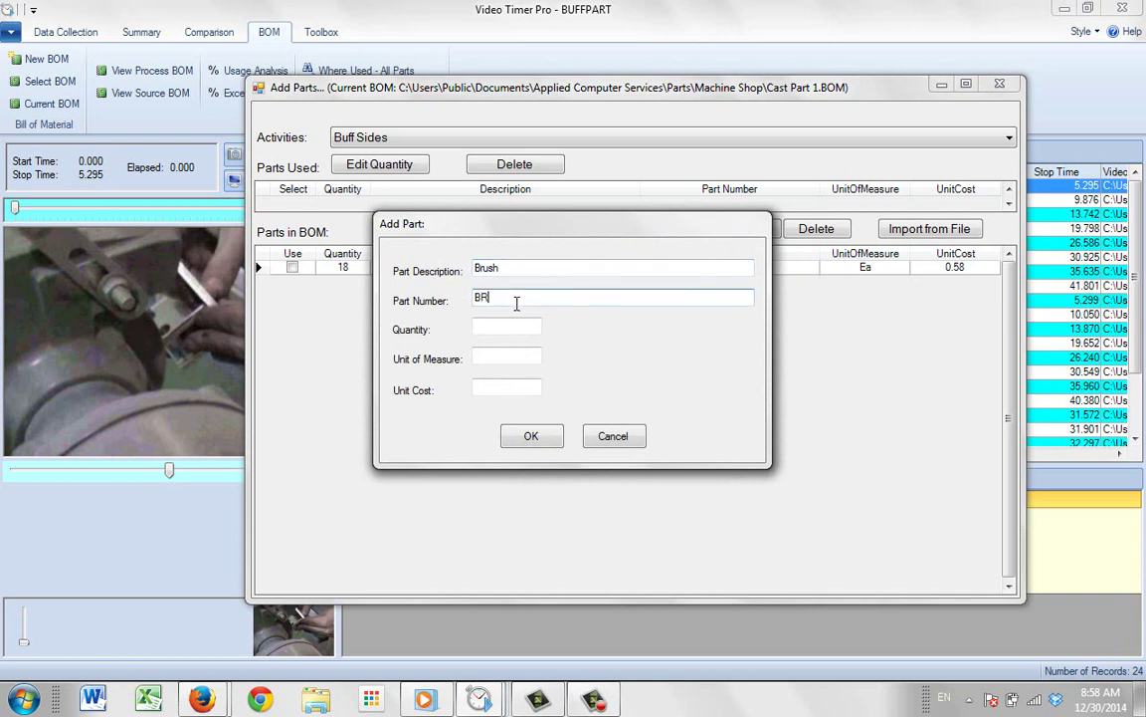
type("-123")
left_click(503, 327)
type("1")
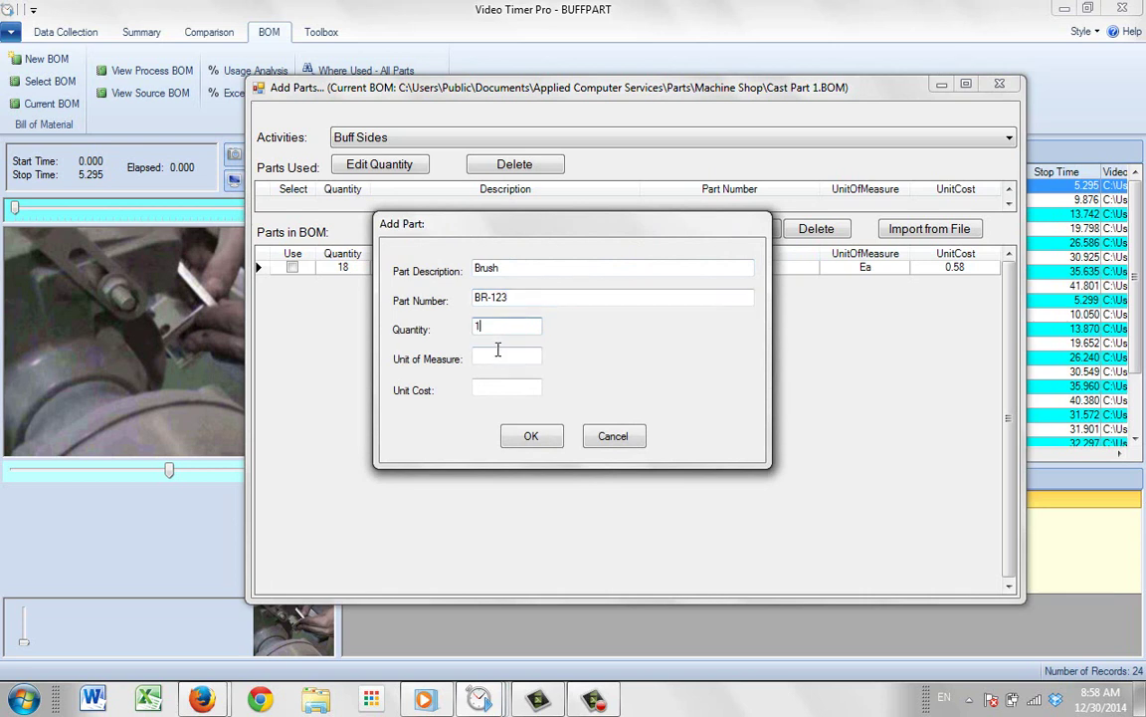
left_click(494, 358)
type("Ea")
left_click(500, 388)
type("1.58")
left_click(535, 436)
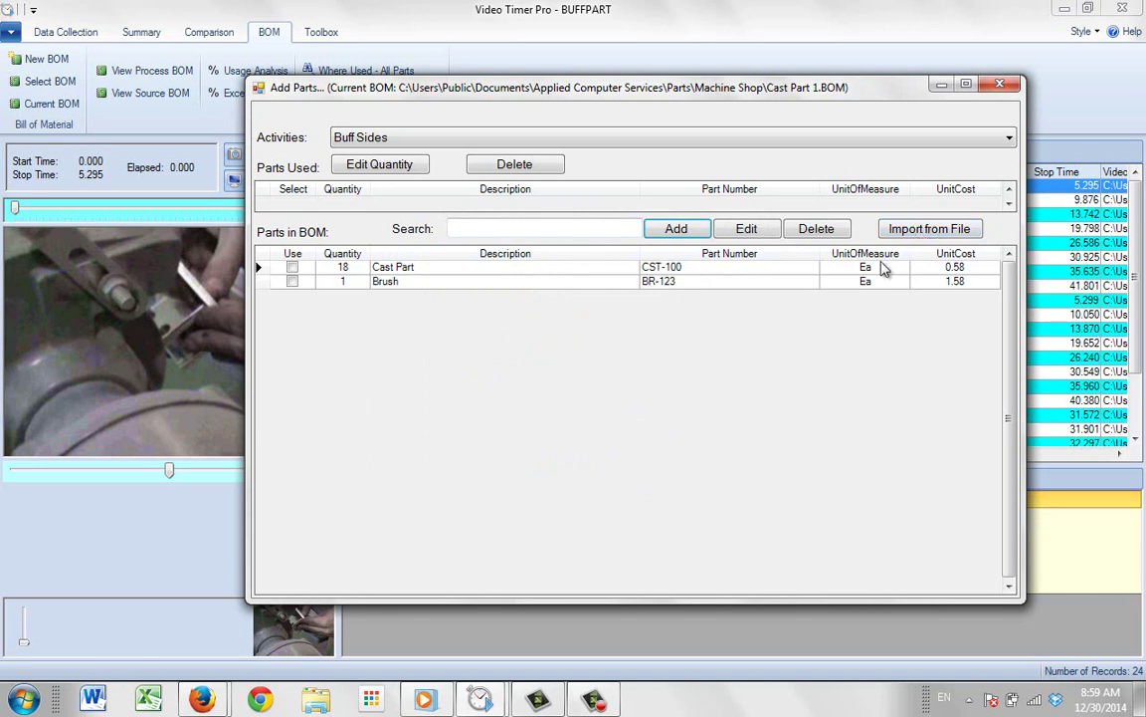
Mark 1 Cast Part as used by the row 4 Buff Sides activity, then close the parts window.
left_click(1004, 88)
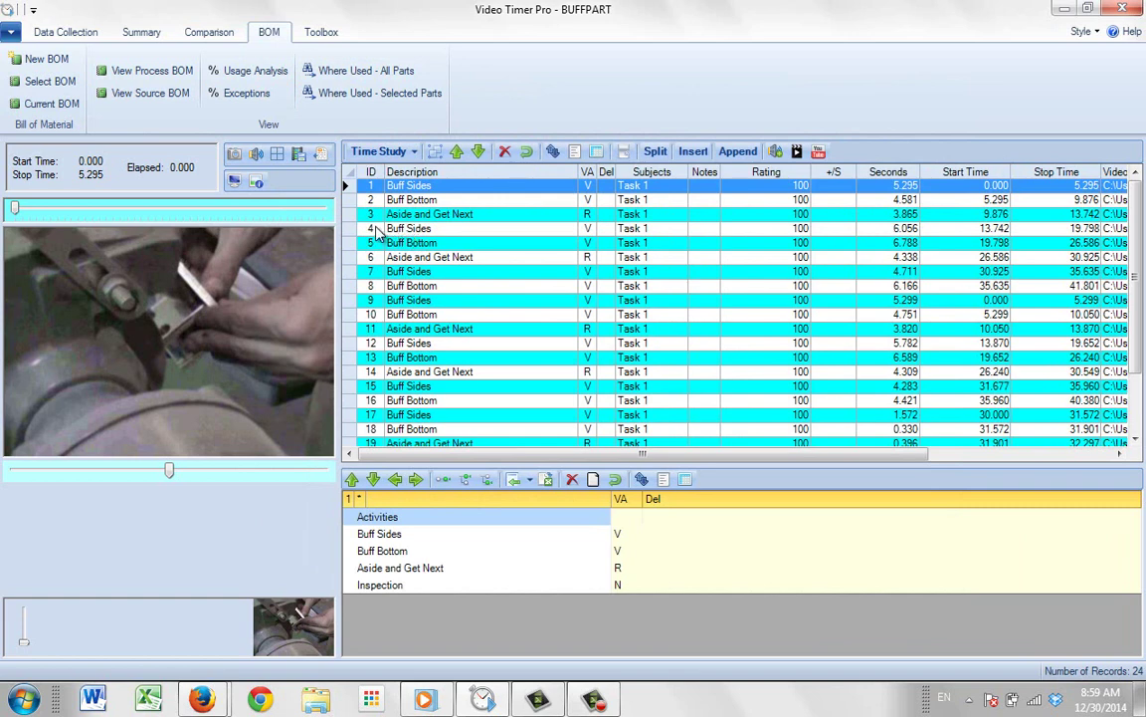
double_click(409, 229)
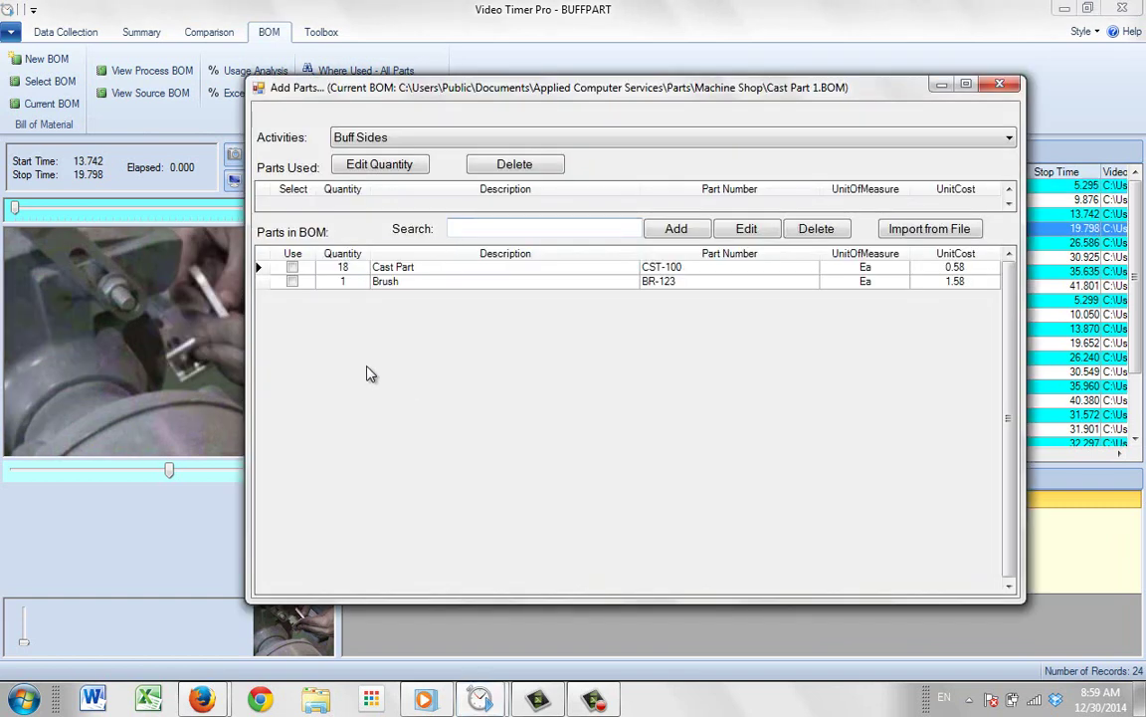
left_click(293, 268)
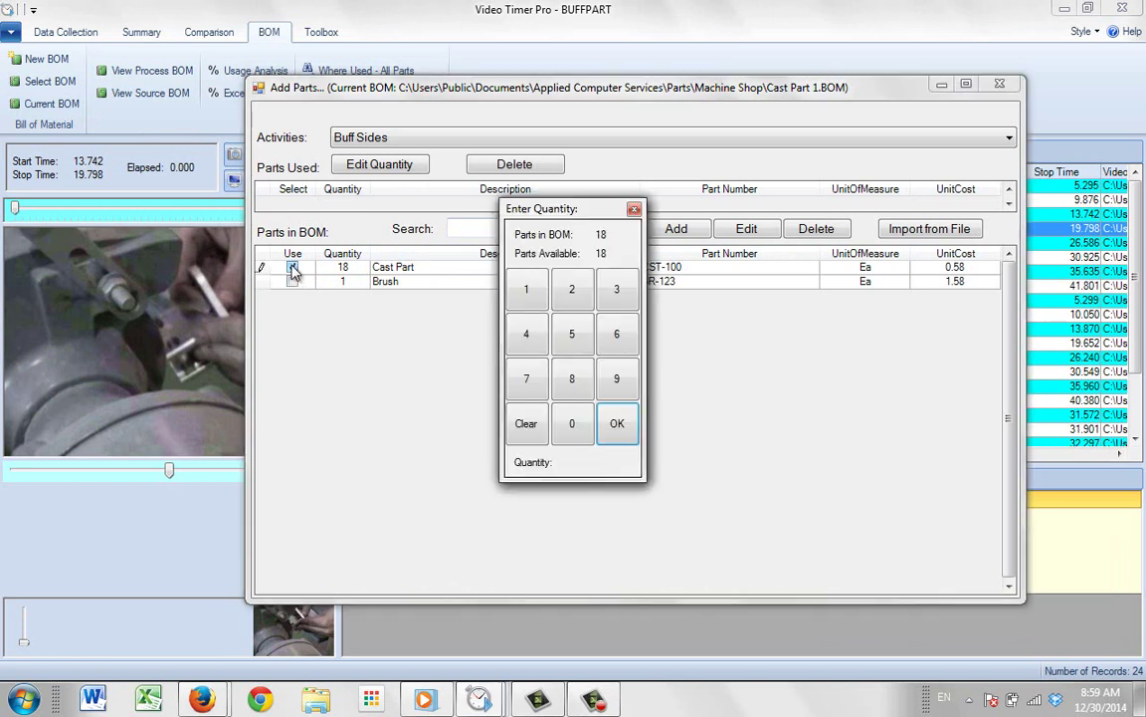
left_click(525, 288)
left_click(618, 425)
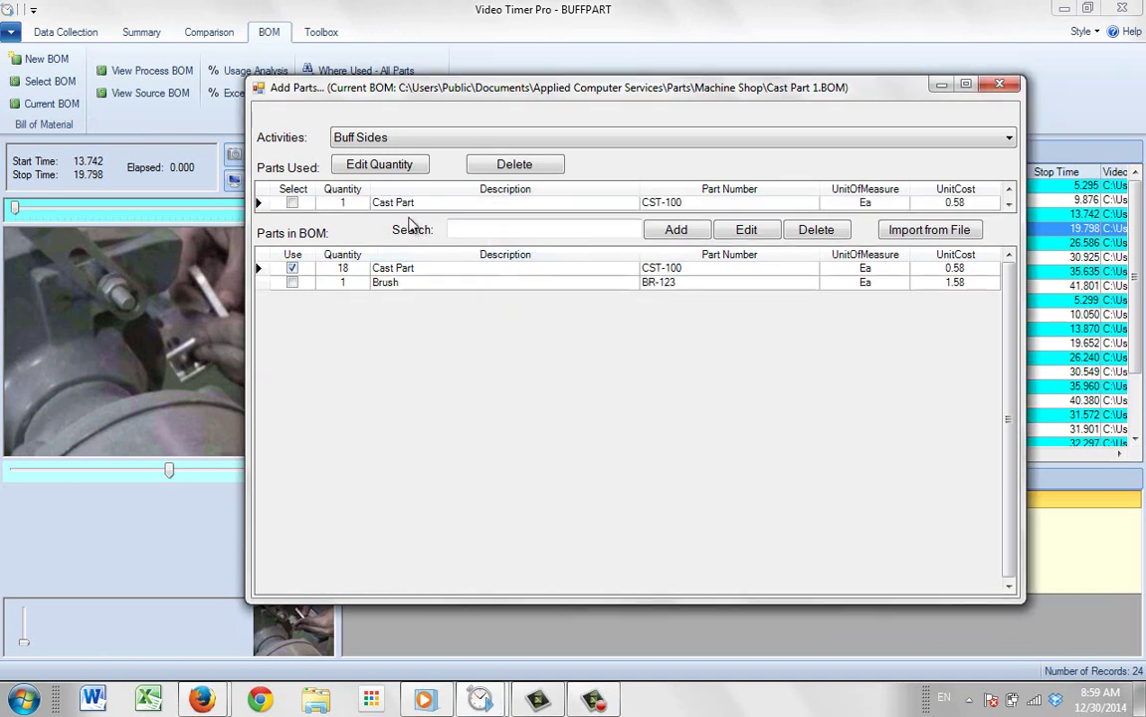
left_click(1004, 86)
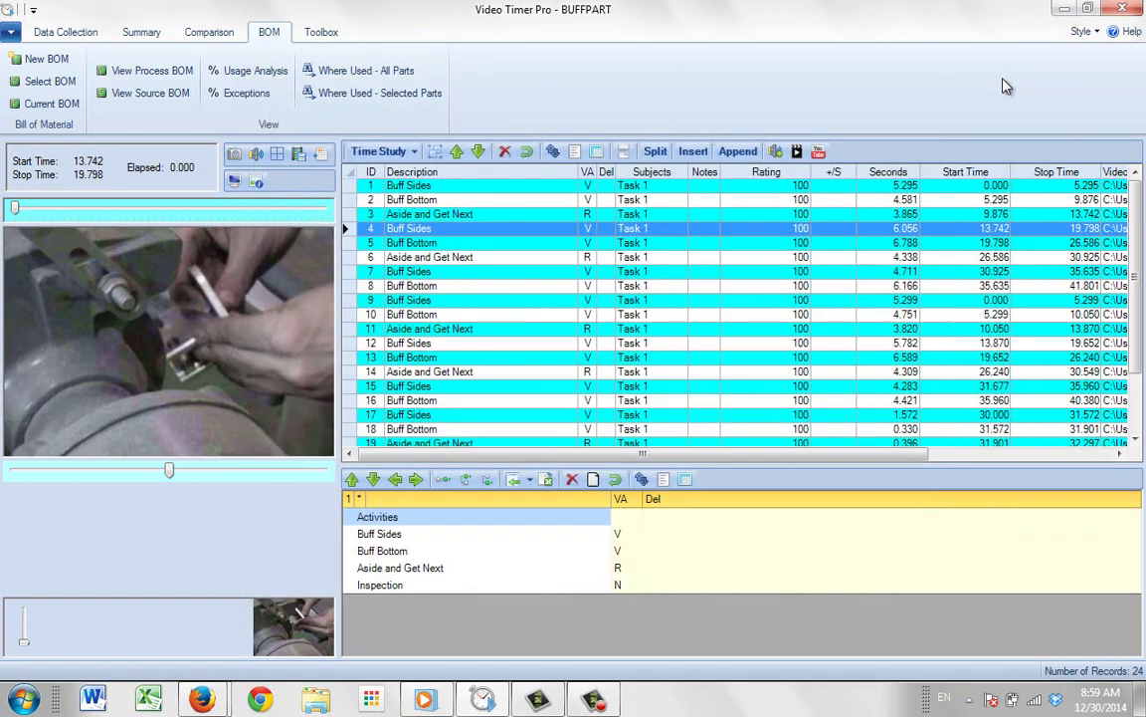
Run Where Used for all parts, then check the first Buff Sides row's parts window and close it.
left_click(344, 76)
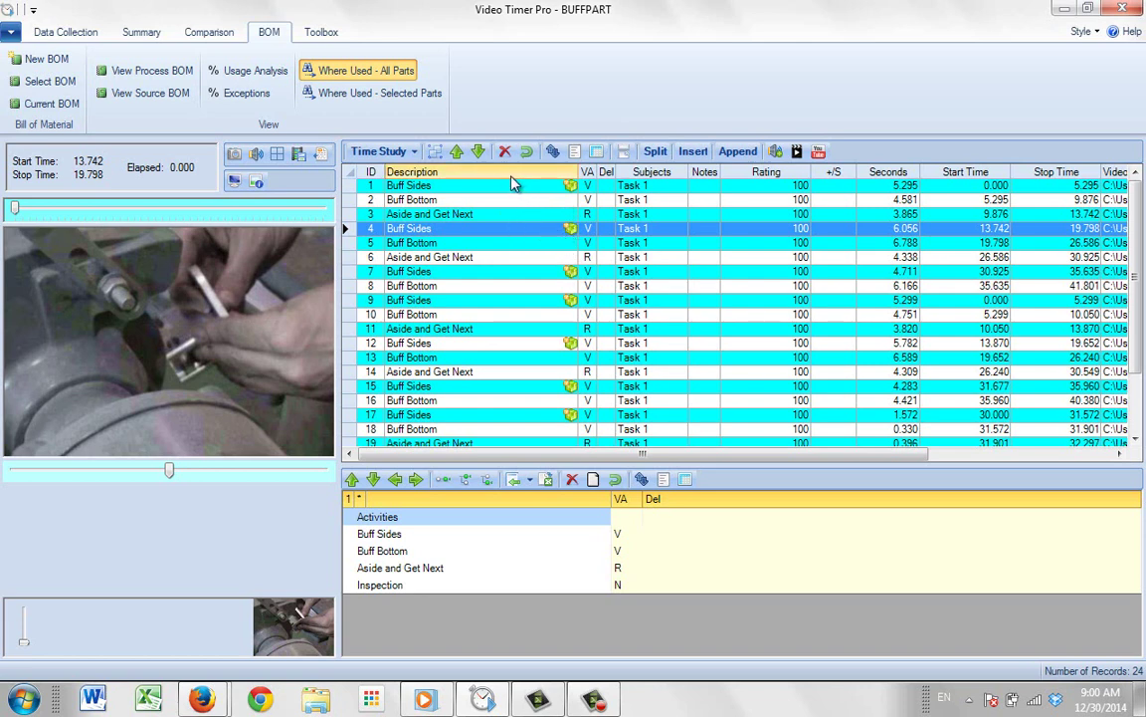
double_click(463, 192)
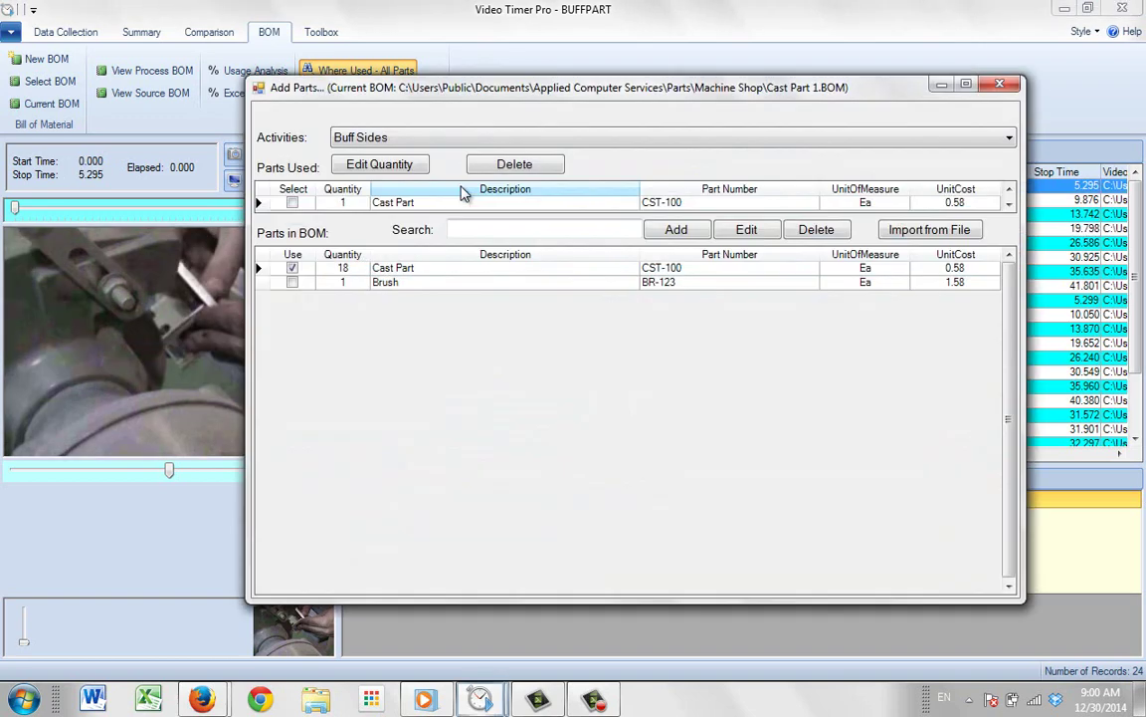
left_click(991, 86)
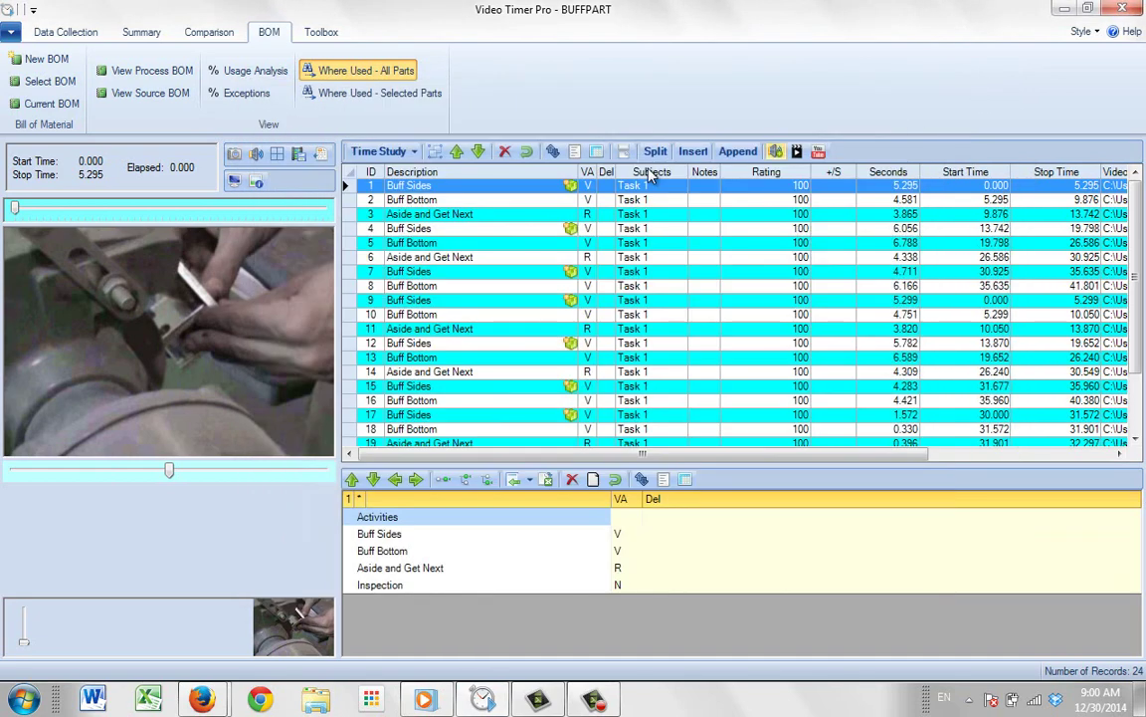
left_click(229, 78)
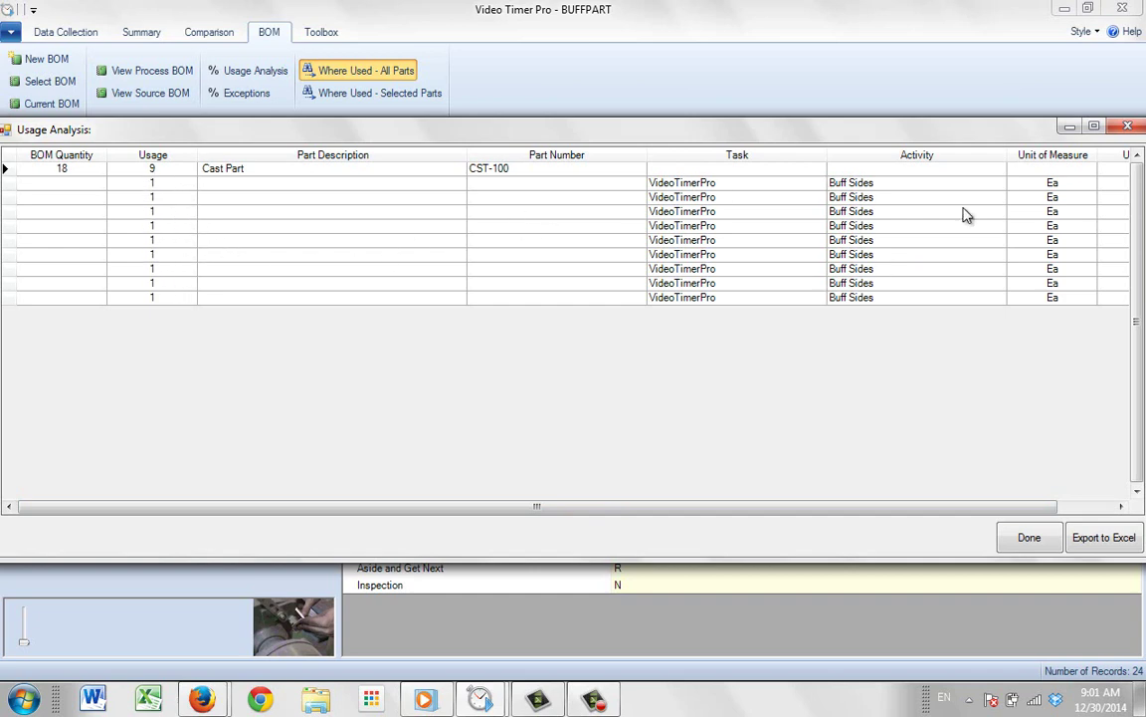
left_click(1126, 126)
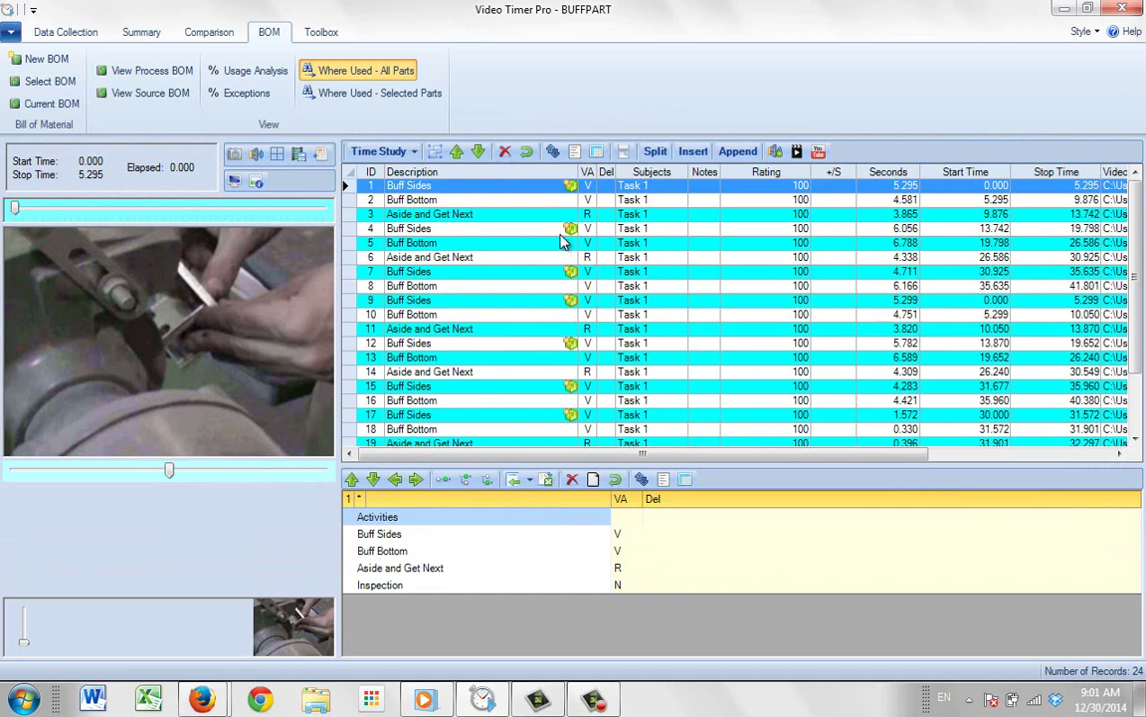
Try assigning 20 Cast Parts to Buff Bottom, dismiss the exceeds-18 error and cancel entry.
double_click(487, 204)
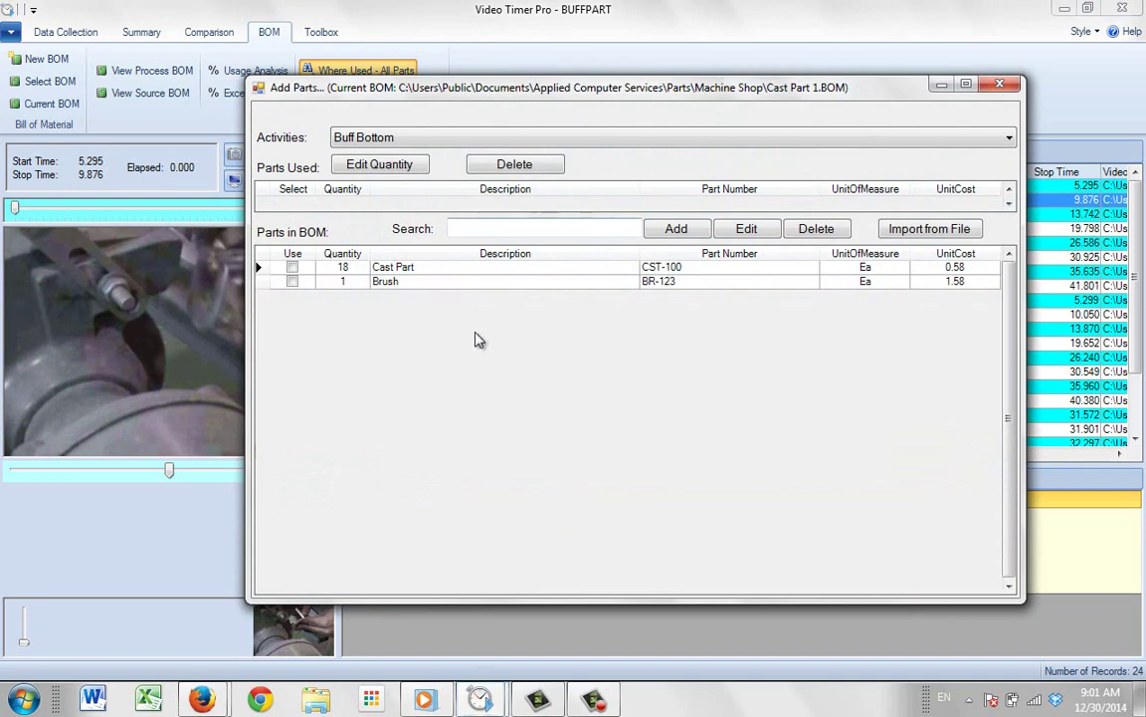
left_click(293, 269)
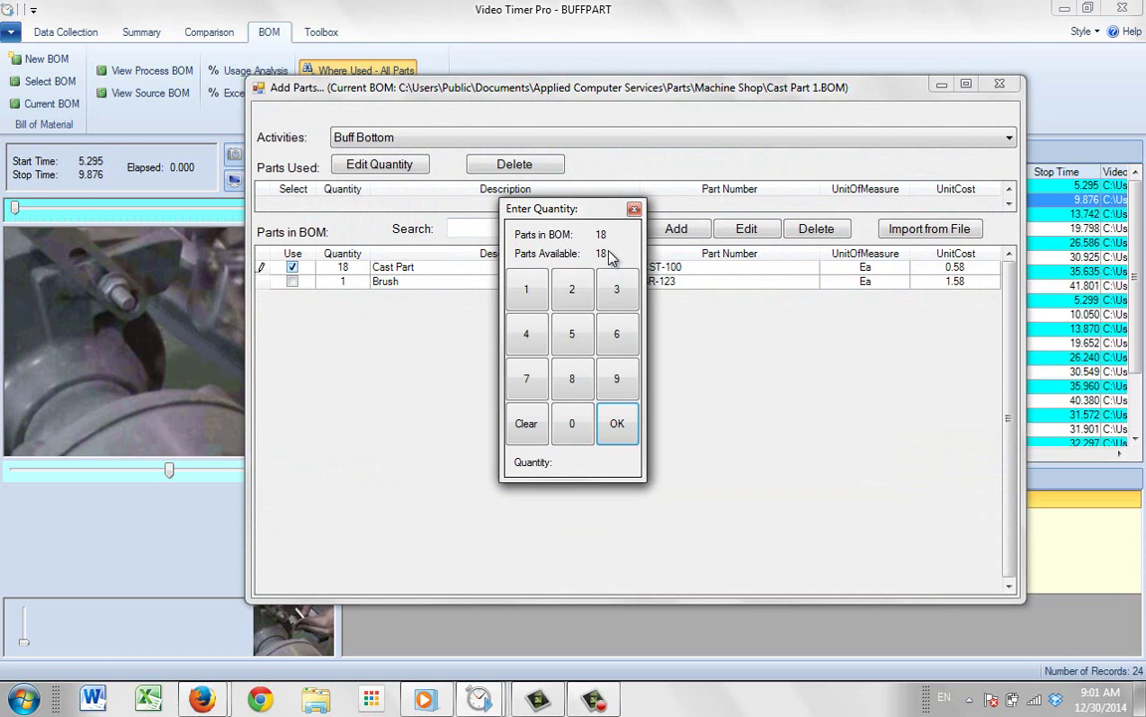
left_click(574, 290)
left_click(570, 419)
left_click(613, 422)
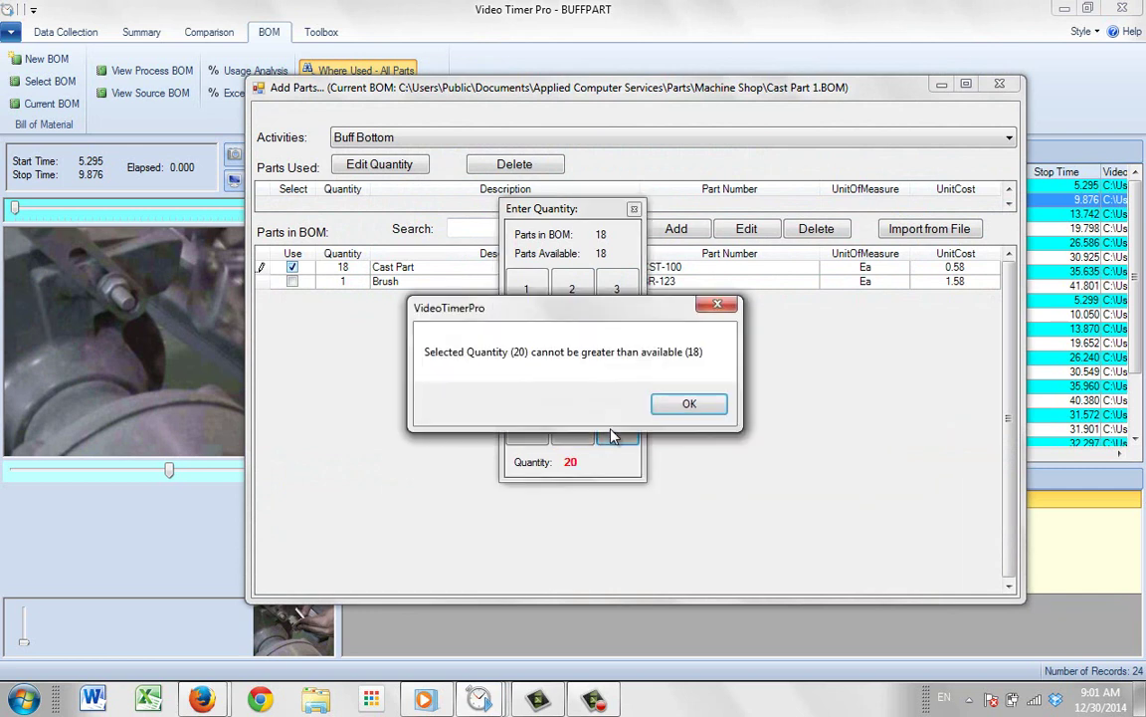
left_click(689, 405)
left_click(634, 209)
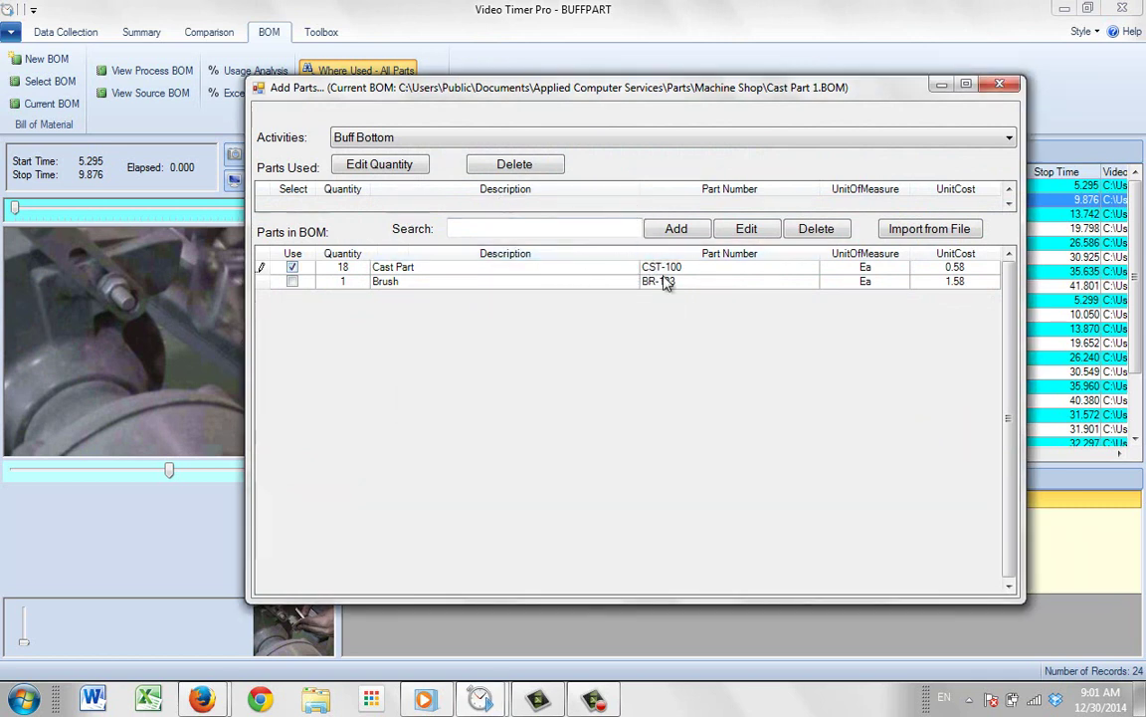
Close the Buff Bottom Add Parts window, leaving it with no parts.
left_click(1003, 85)
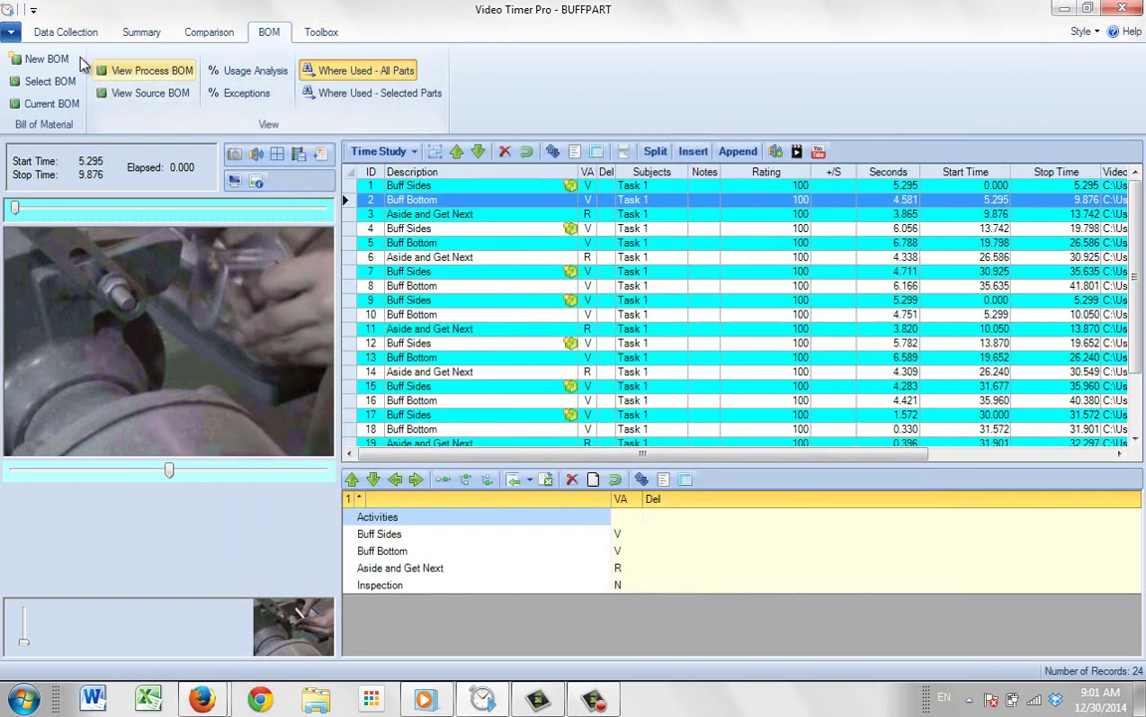